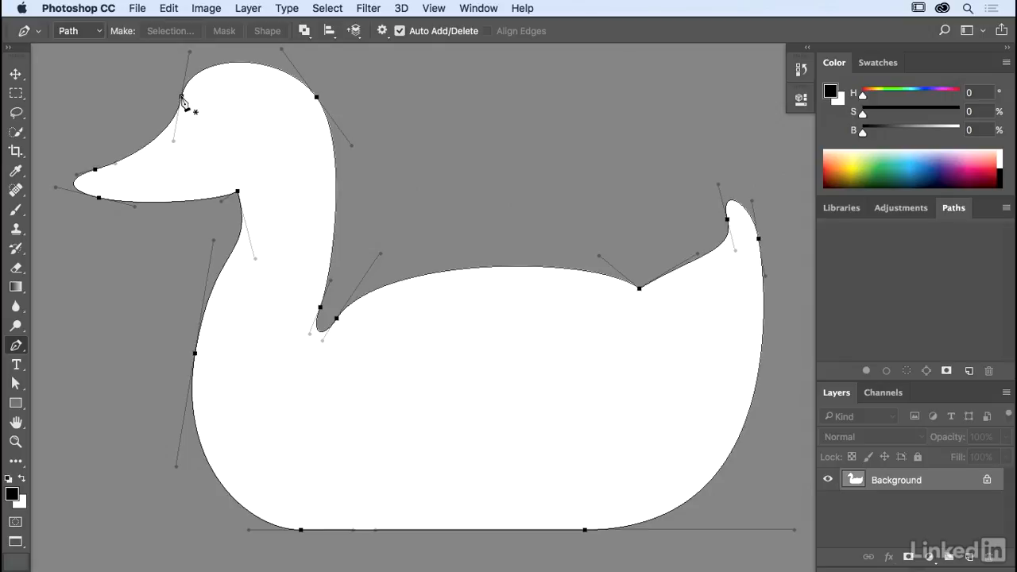
Start a Pen path at the duck's forehead and trace it over the head and down the back of the neck, matching the template handles
left_click(181, 95, "ctrl")
scroll(184, 103, "up", 3)
left_click_drag(189, 112, 189, 113)
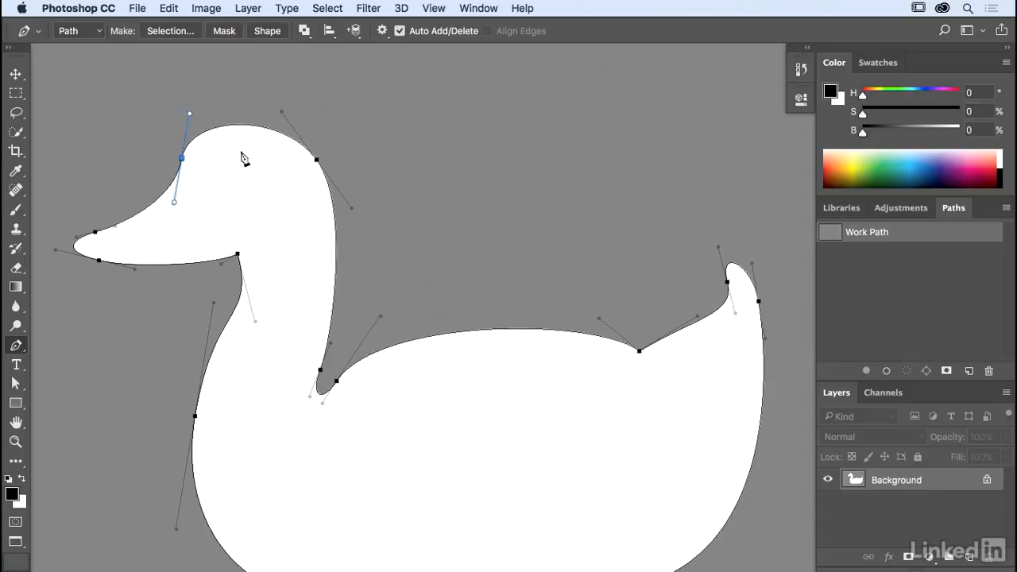
left_click_drag(317, 215, 306, 164)
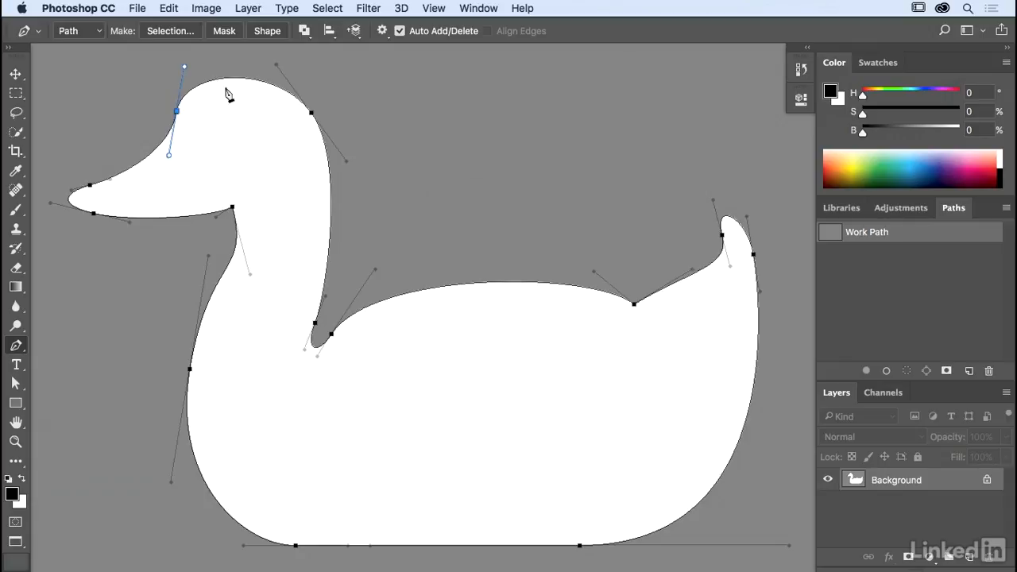
left_click_drag(312, 113, 346, 159)
left_click_drag(315, 324, 305, 347)
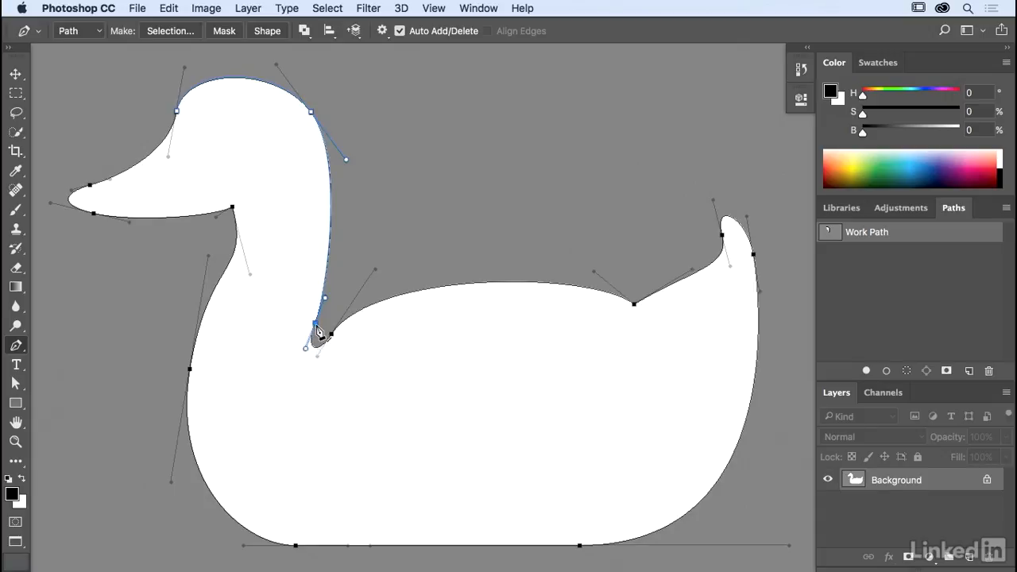
left_click_drag(316, 328, 308, 352)
Continue the path around the neck notch and along the back to the tail-base corner, angling the corner's outgoing handle up toward the tail
left_click_drag(332, 337, 346, 315)
left_click_drag(634, 305, 679, 349)
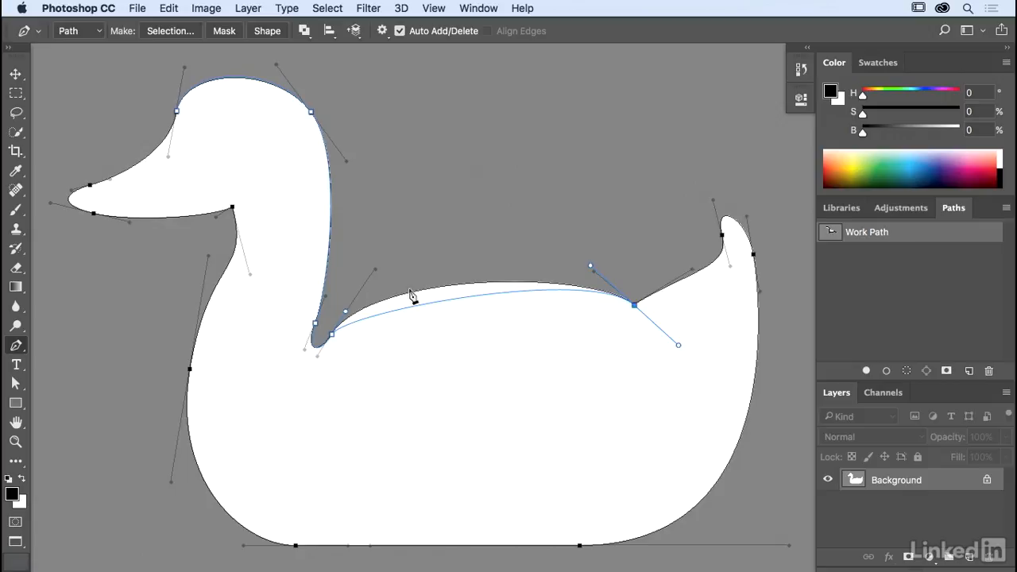
key("super+z")
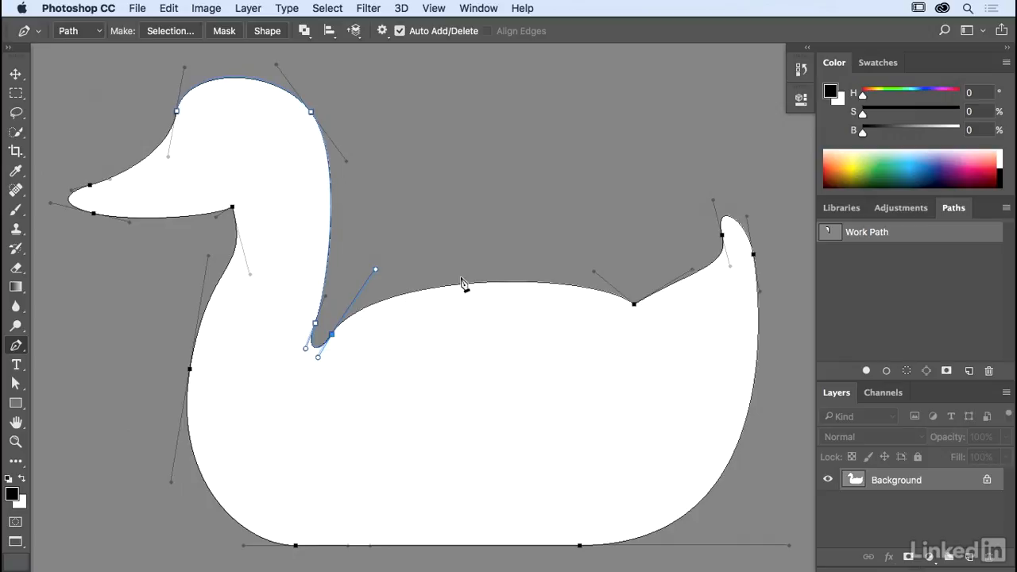
left_click_drag(634, 304, 675, 344)
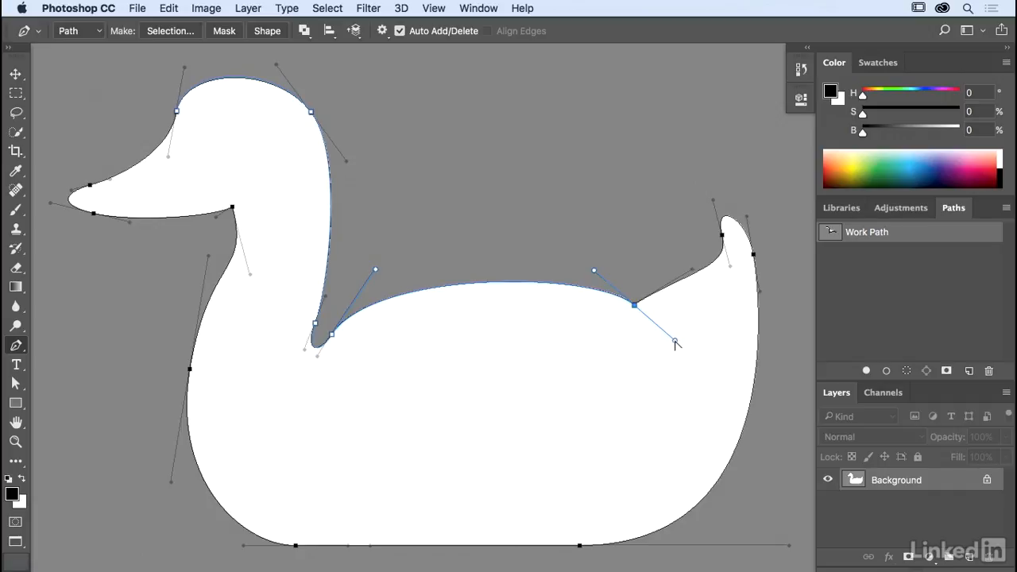
left_click_drag(674, 342, 694, 274)
Trace the path around the tail tip, down the rear curve and along the flat bottom edge with curved anchor points
left_click_drag(723, 238, 714, 204)
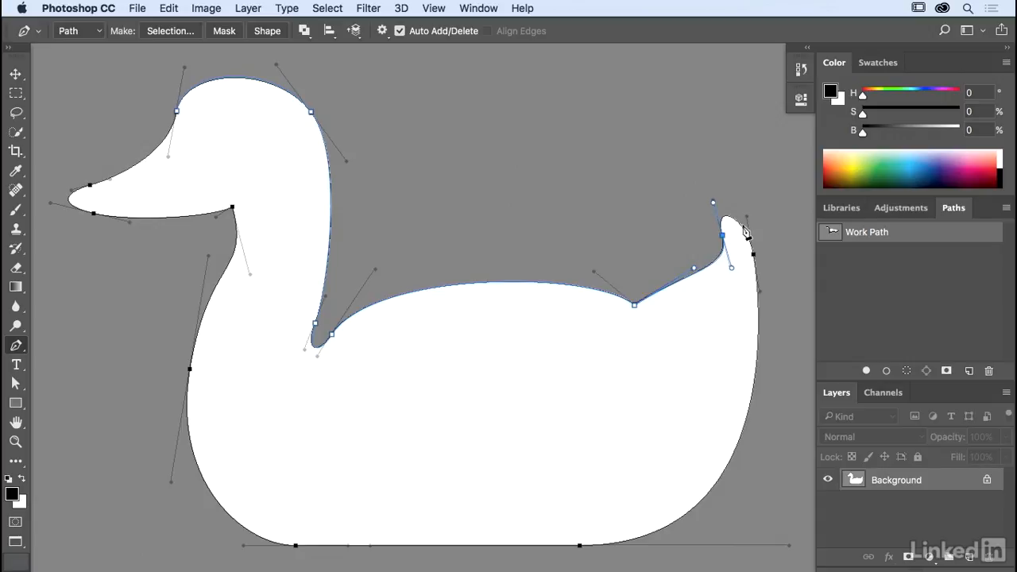
left_click_drag(754, 255, 758, 292)
left_click_drag(579, 546, 369, 526)
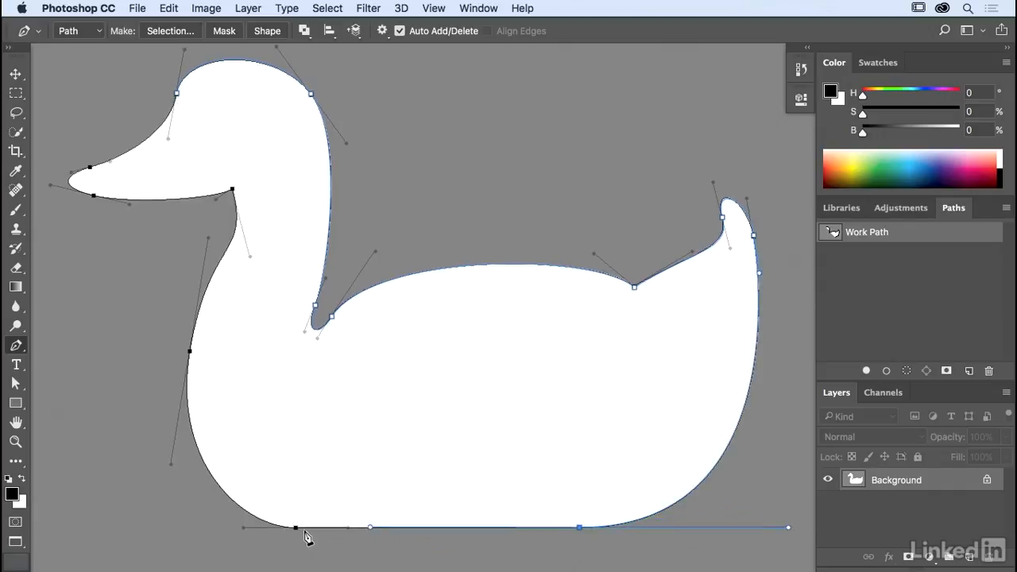
left_click_drag(299, 535, 242, 527)
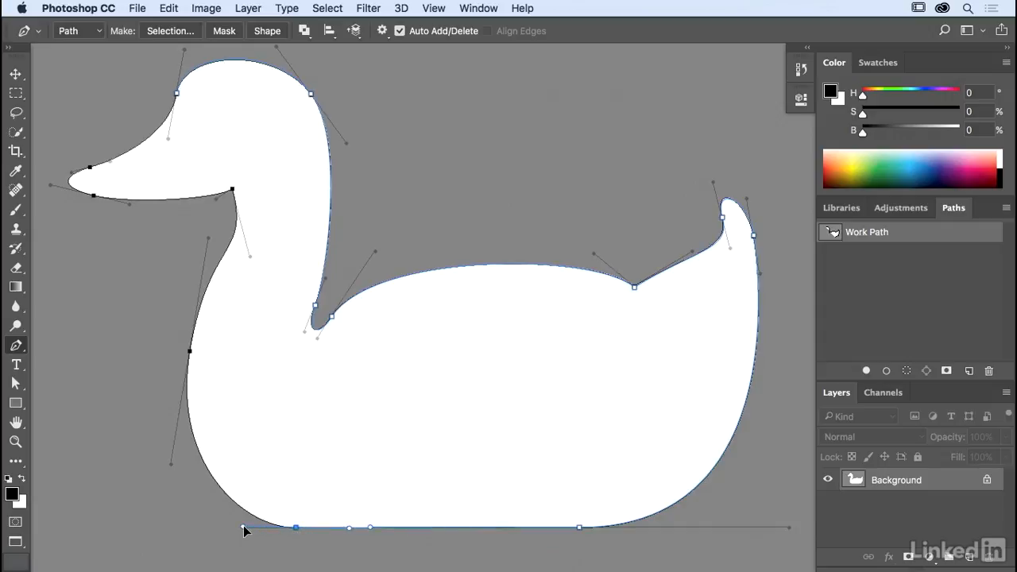
left_click_drag(244, 527, 243, 526)
Trace the breast, the throat corner and the beak, and close the path at the forehead starting point
left_click_drag(190, 353, 208, 237)
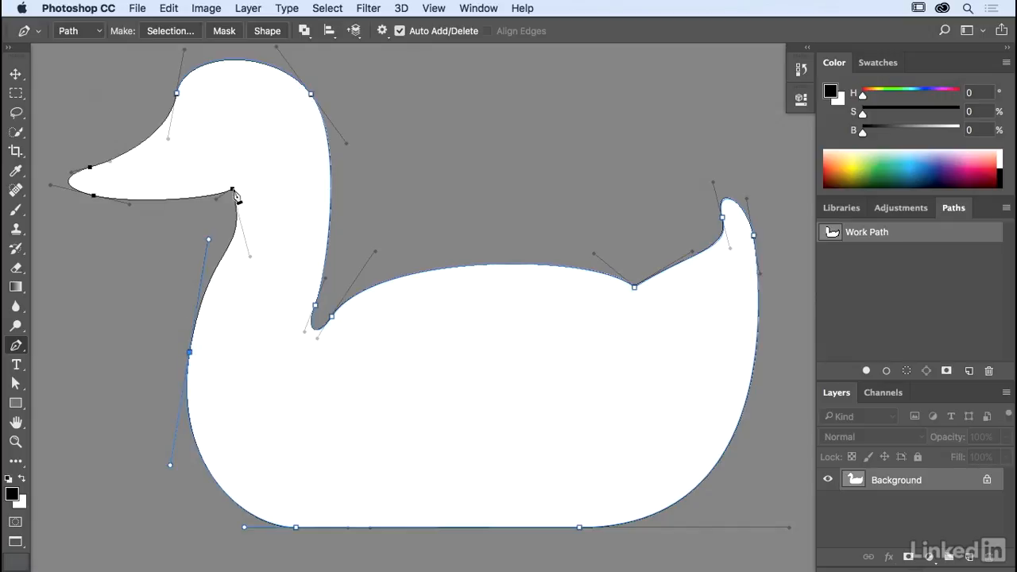
left_click_drag(233, 193, 217, 123)
left_click(233, 191)
left_click_drag(93, 195, 52, 185)
Save the work path as Path 1 and make a shape layer from it
double_click(902, 233)
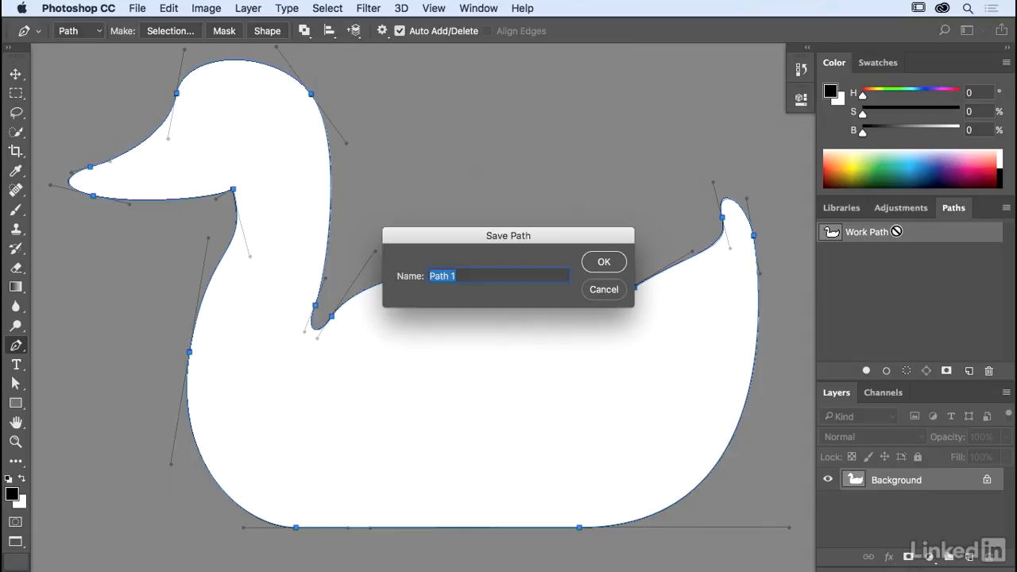
key("Return")
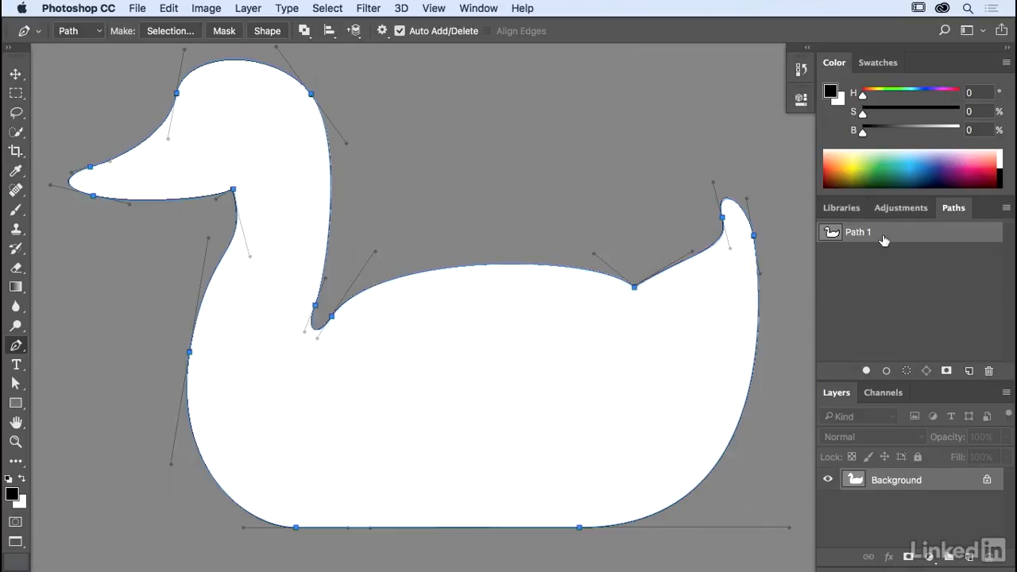
left_click(266, 31)
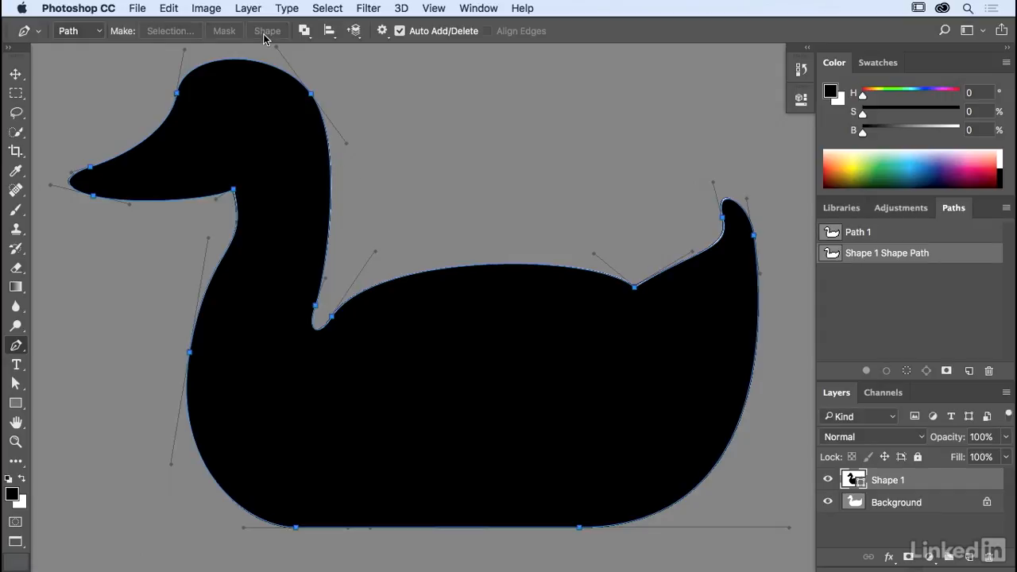
Hide the Background layer and the path outline, and set the duck shape's fill to dark green #166a00
left_click(830, 502)
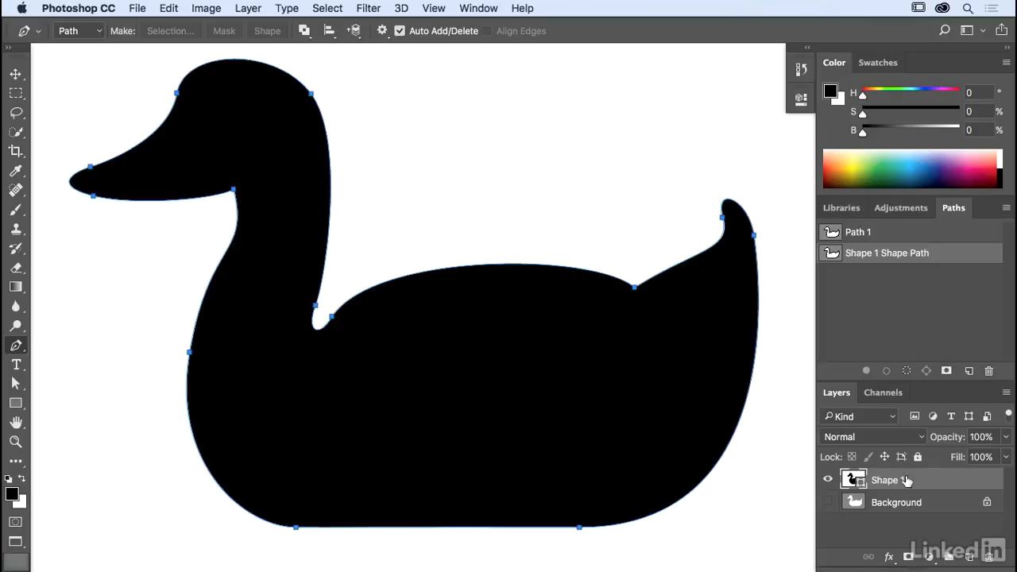
key("Escape")
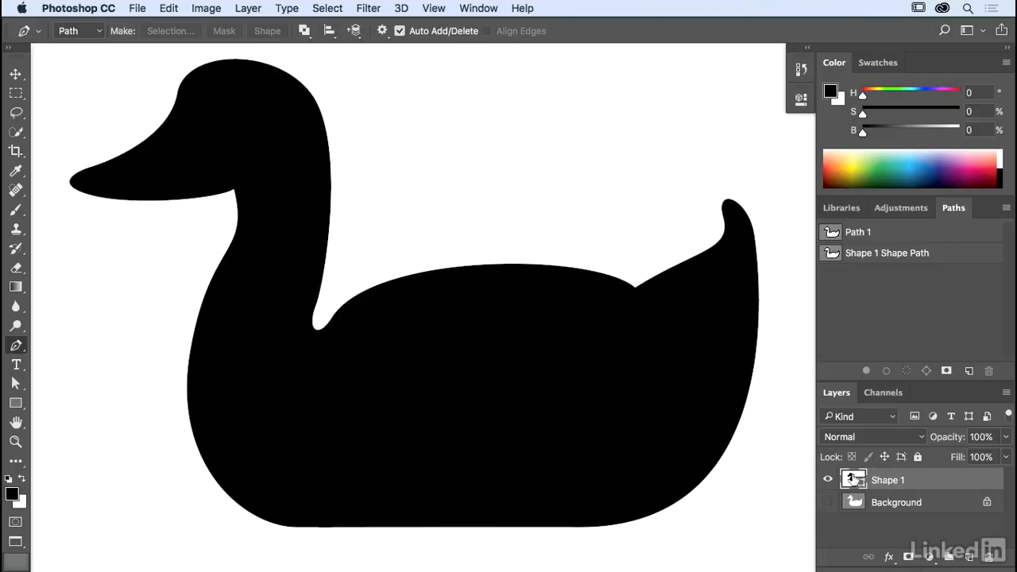
double_click(852, 477)
left_click_drag(693, 261, 726, 229)
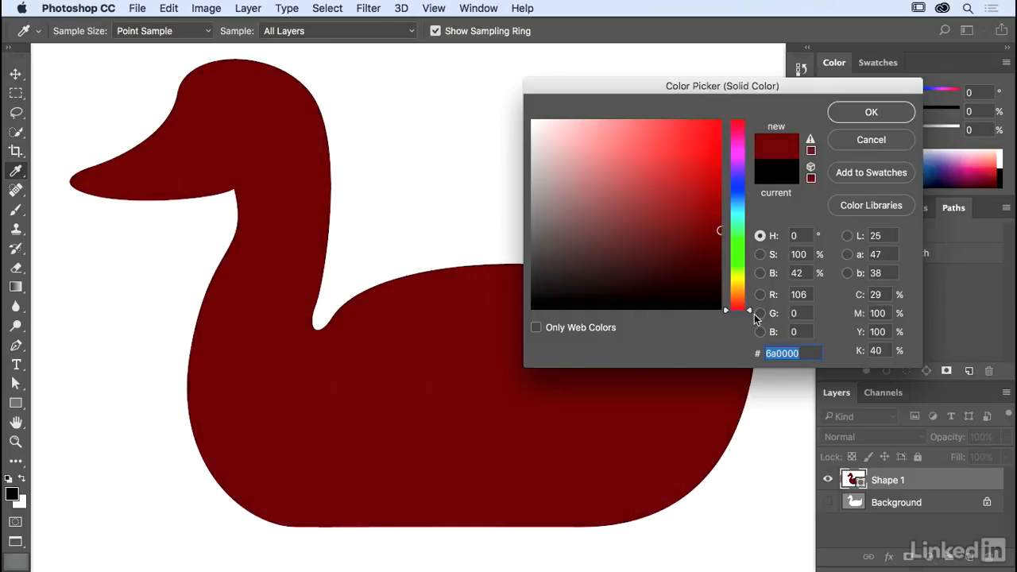
left_click_drag(749, 310, 753, 254)
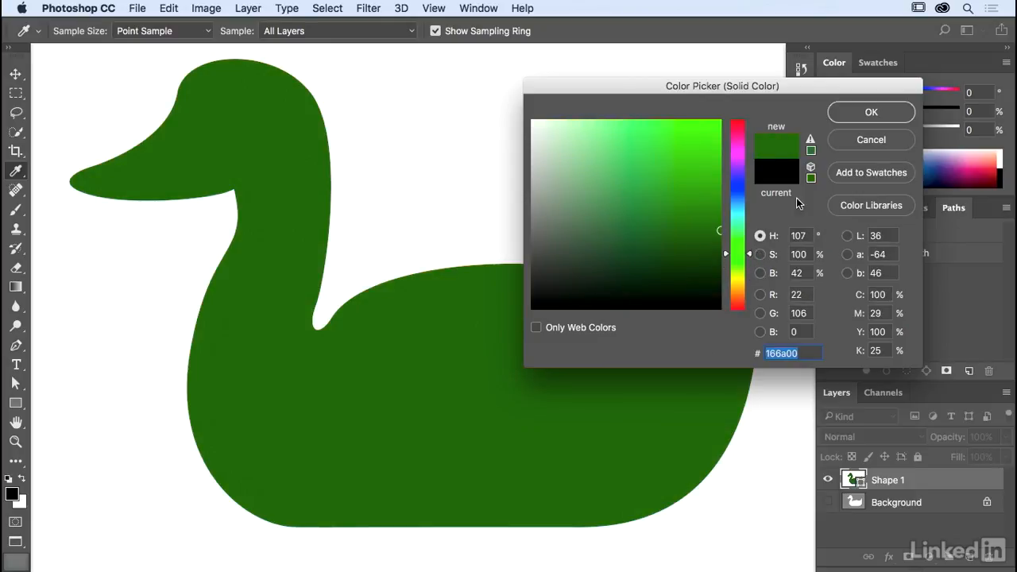
left_click(851, 112)
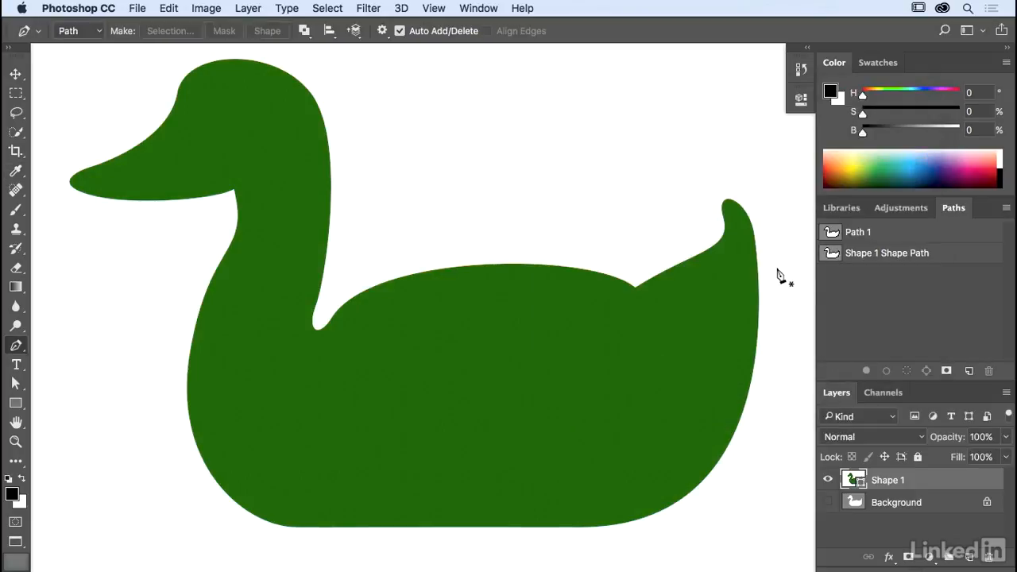